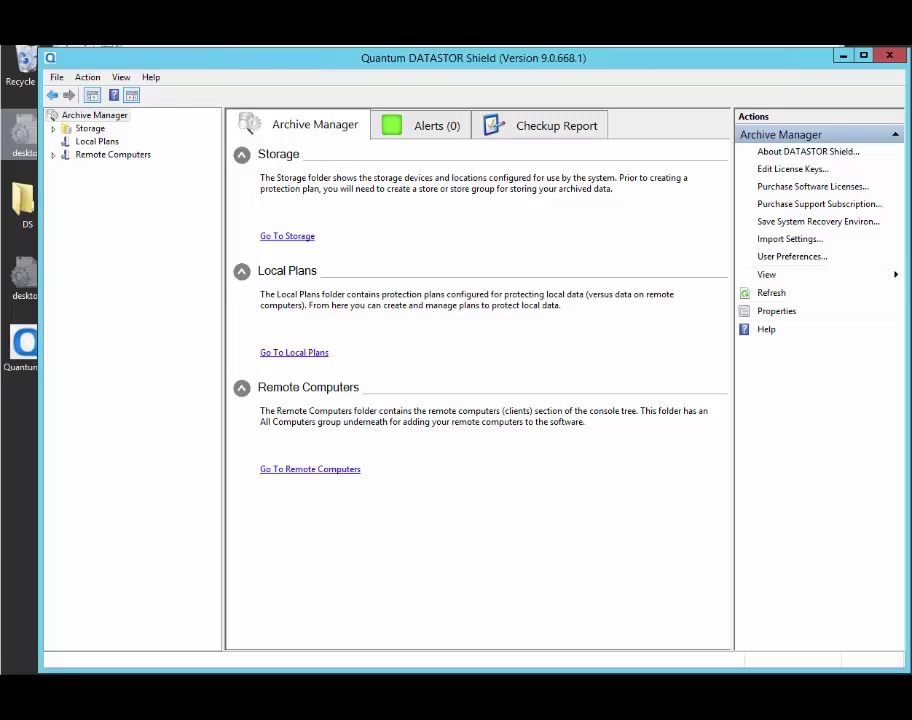
Set the Archive Manager's default scheduling account to RT66\backupuser, entering and confirming the account password
{"action": "right_click", "coordinate": [96, 117]}
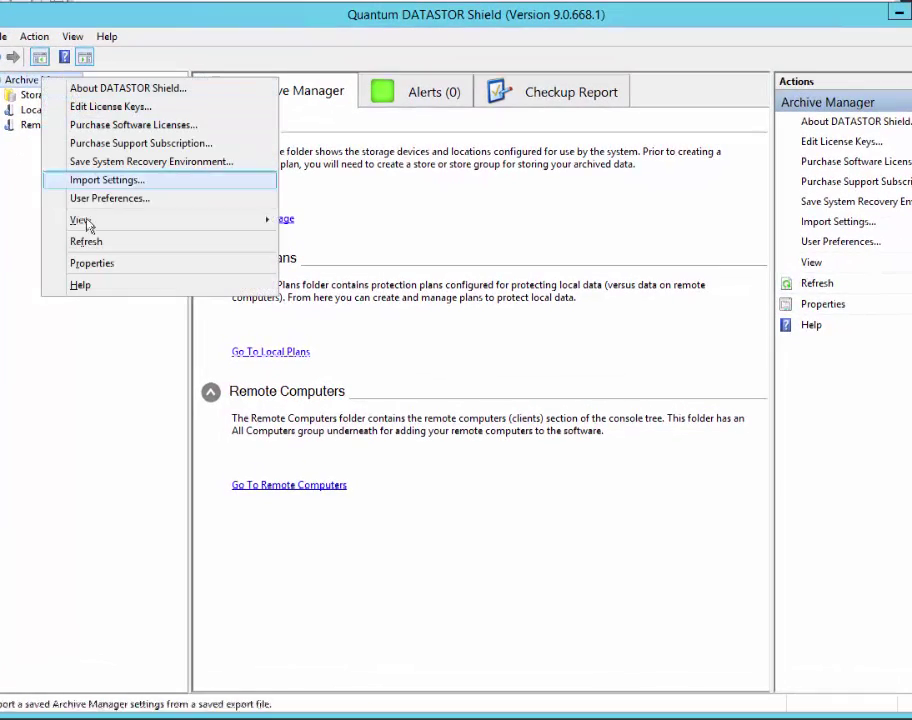
{"action": "left_click", "coordinate": [101, 268]}
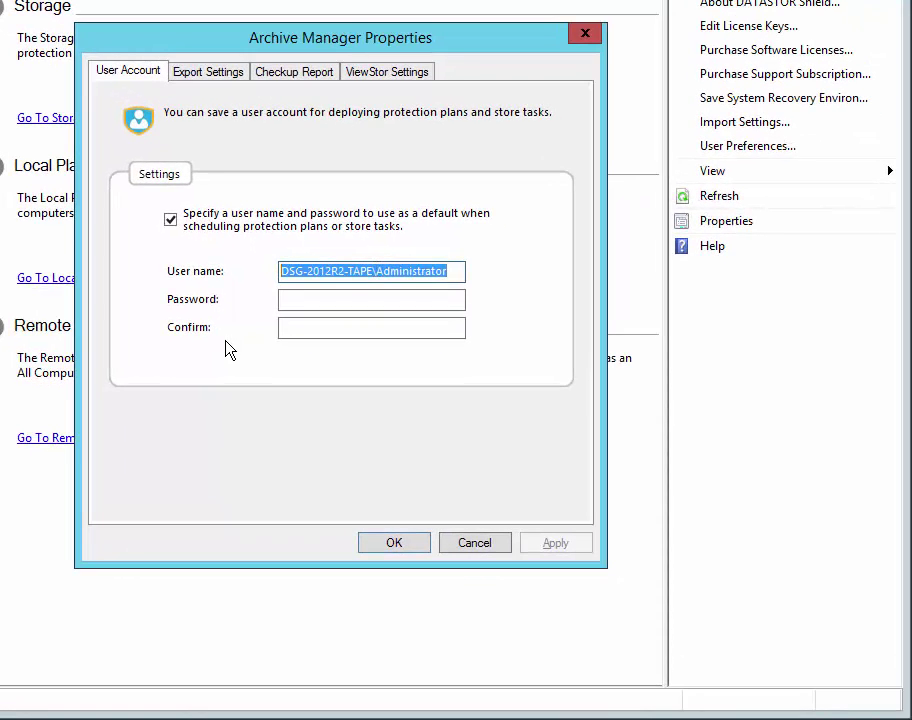
{"action": "type", "text": "RT"}
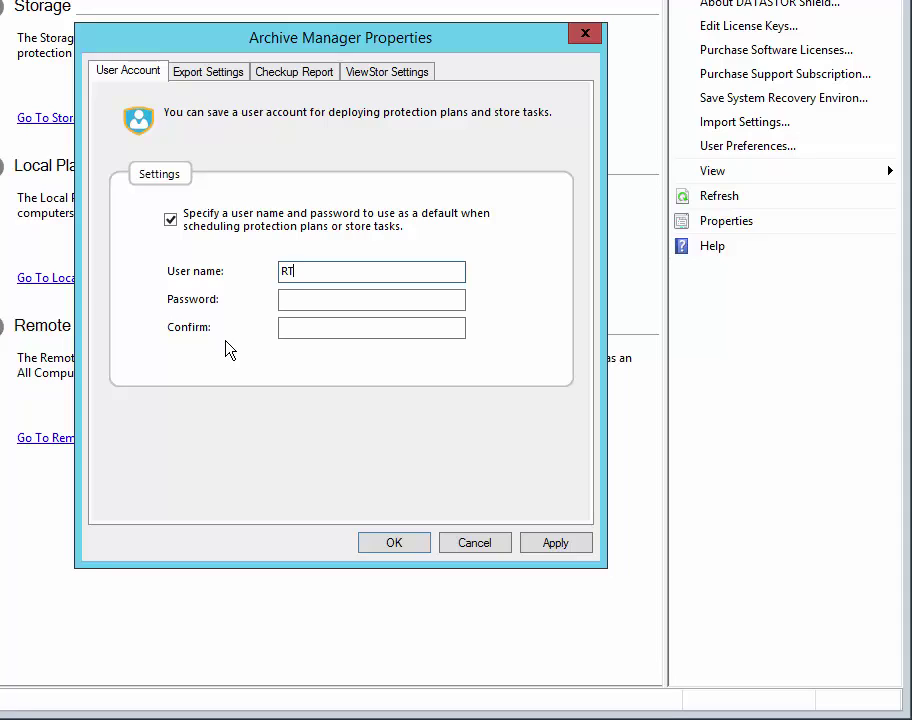
{"action": "type", "text": "66\\backupuser"}
{"action": "key", "text": "Tab"}
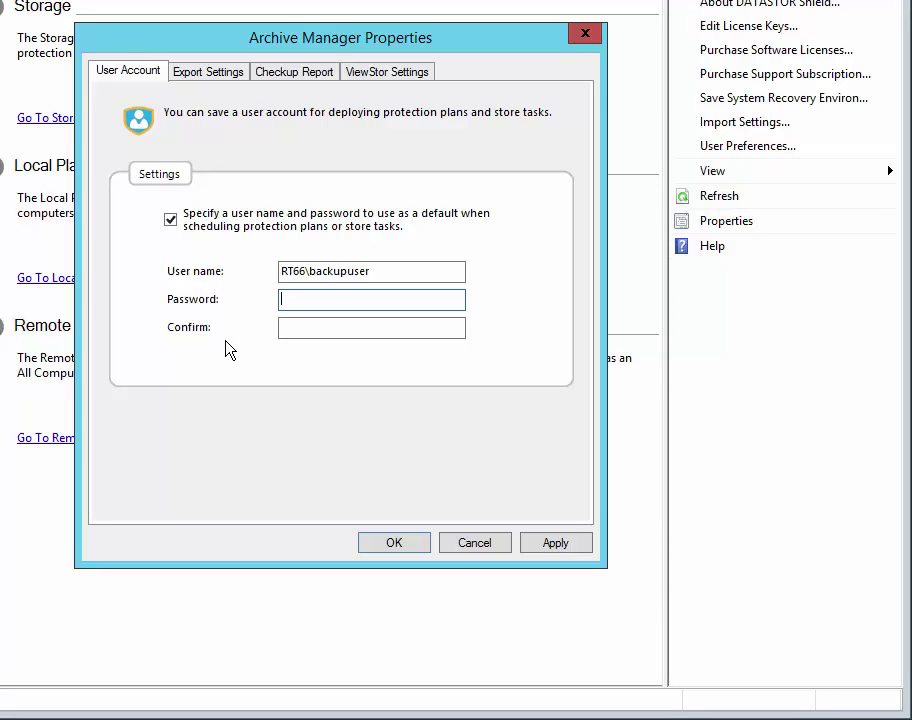
{"action": "type", "text": "***********"}
{"action": "key", "text": "Tab"}
{"action": "type", "text": "***********"}
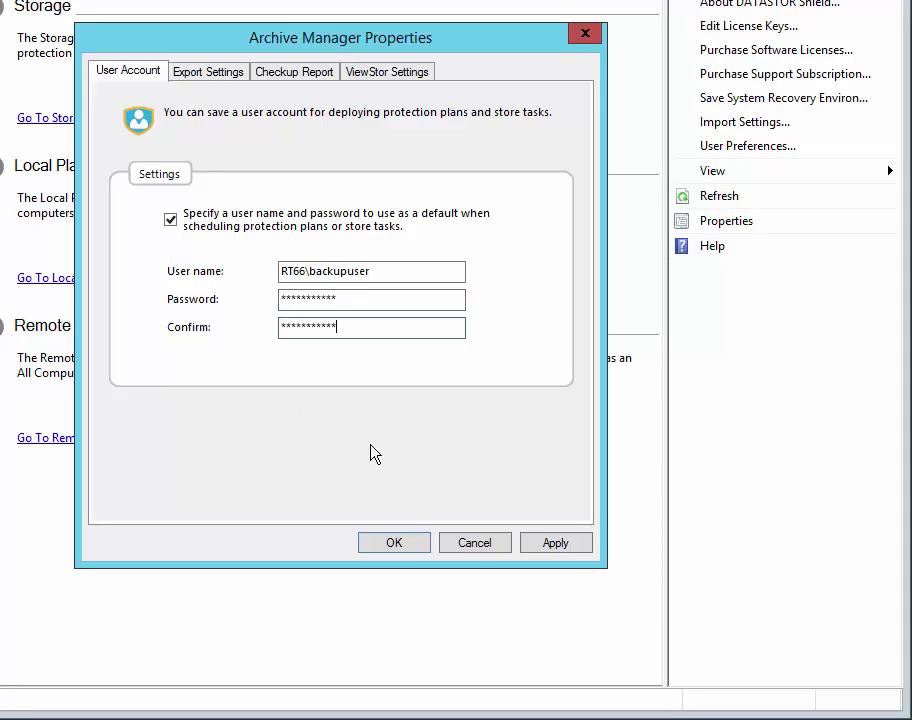
{"action": "left_click", "coordinate": [400, 541]}
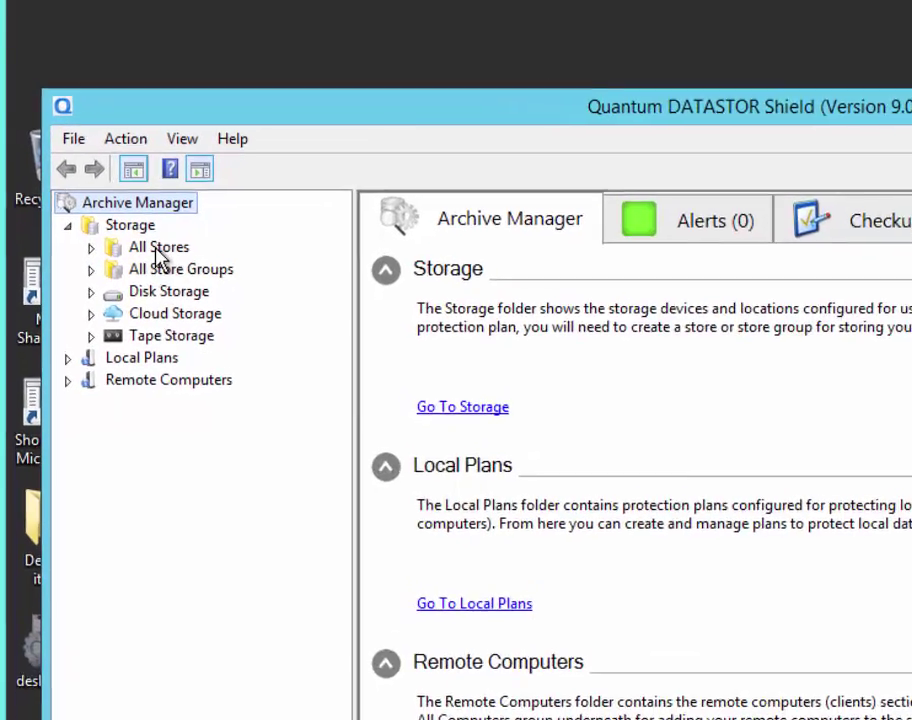
Start adding a disk drive store on Storage (E:), using the new storage name Storage
{"action": "left_click", "coordinate": [91, 143]}
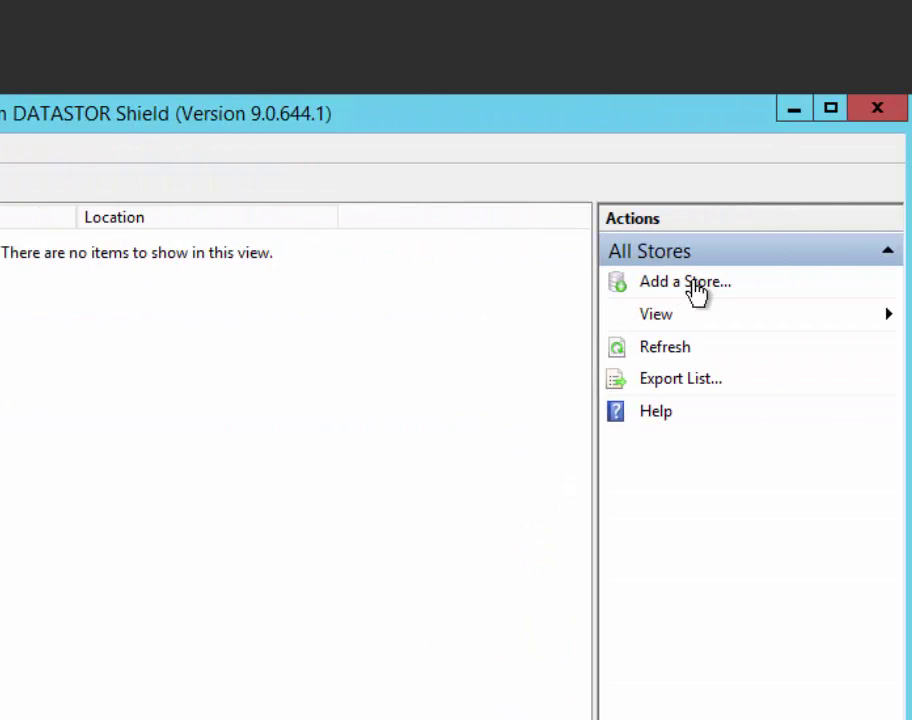
{"action": "left_click", "coordinate": [697, 285]}
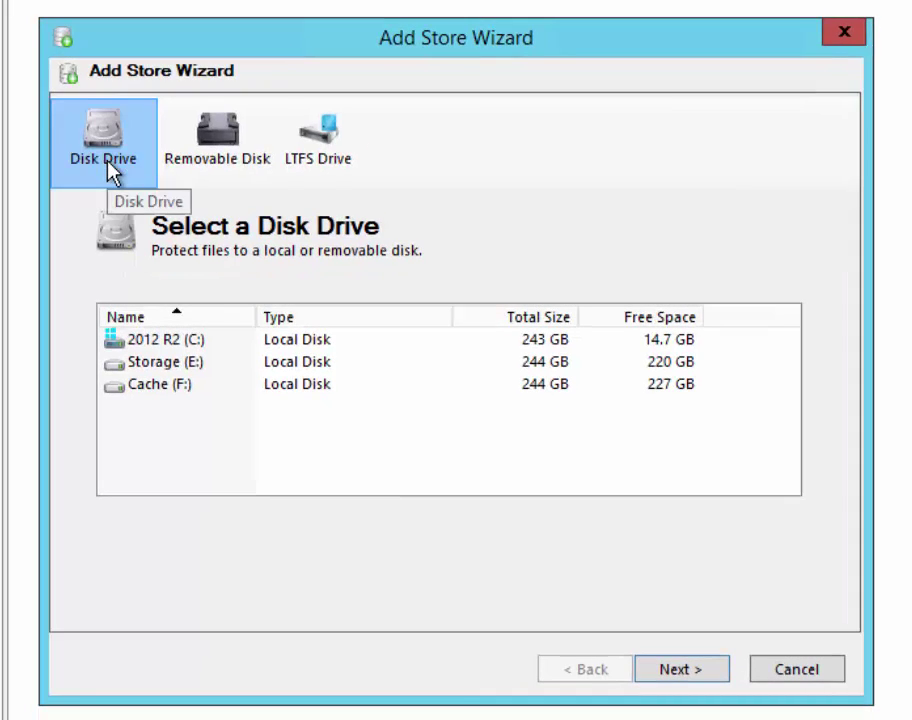
{"action": "left_click", "coordinate": [157, 372]}
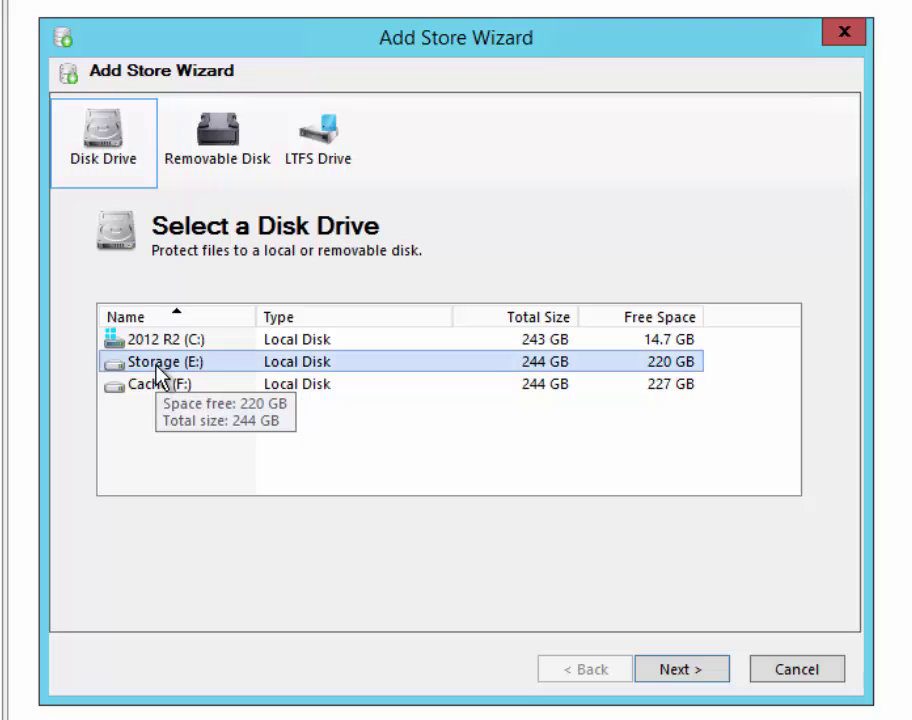
{"action": "left_click", "coordinate": [654, 664]}
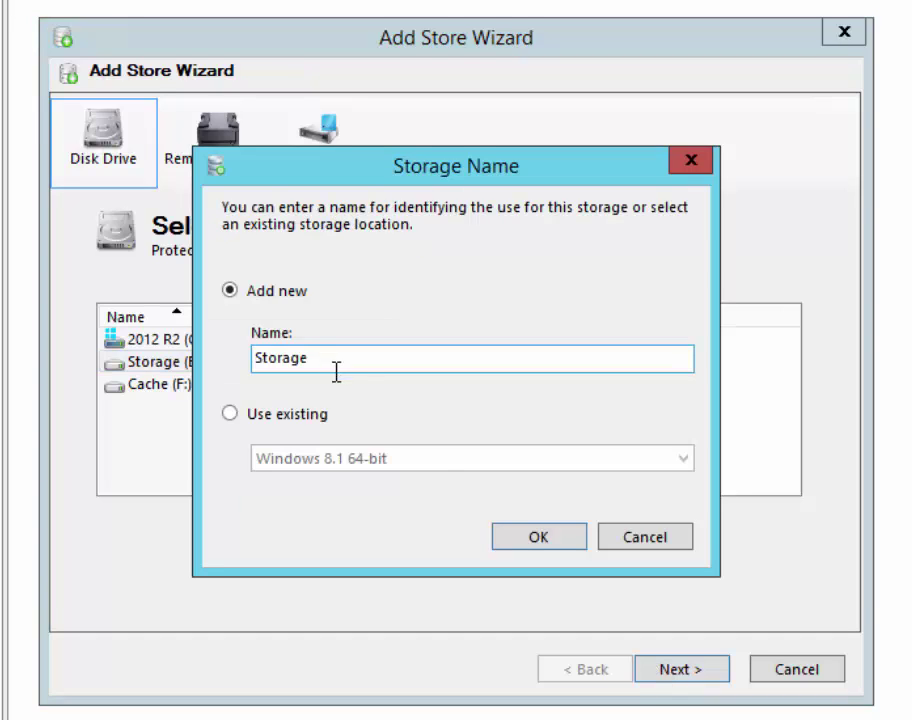
{"action": "left_click", "coordinate": [519, 536]}
Prepare the new store, complete the Add Store wizard, and expand All Stores
{"action": "left_click", "coordinate": [753, 370]}
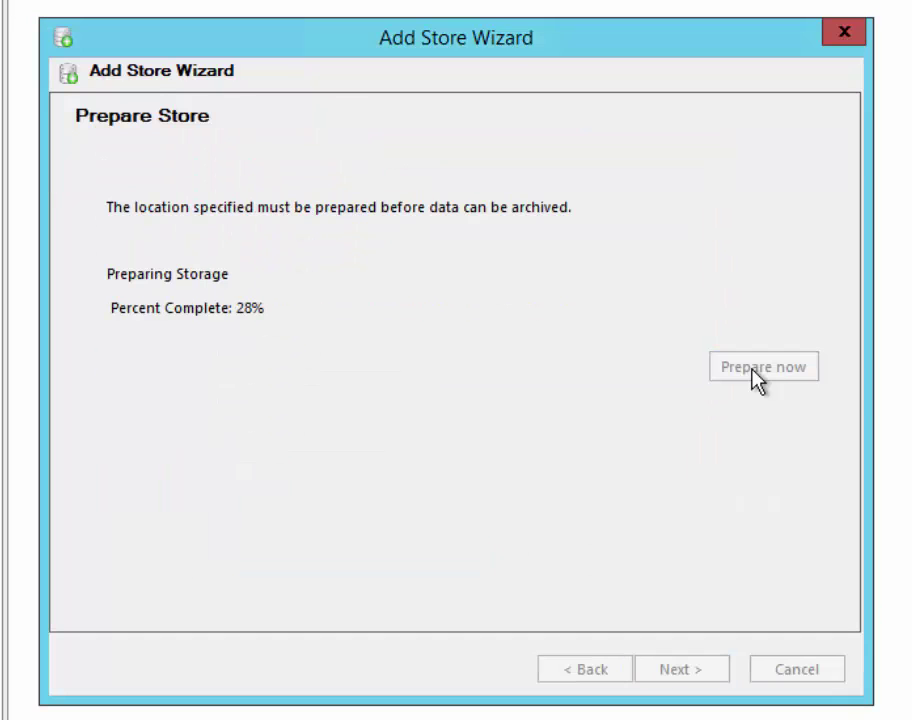
{"action": "left_click", "coordinate": [698, 670]}
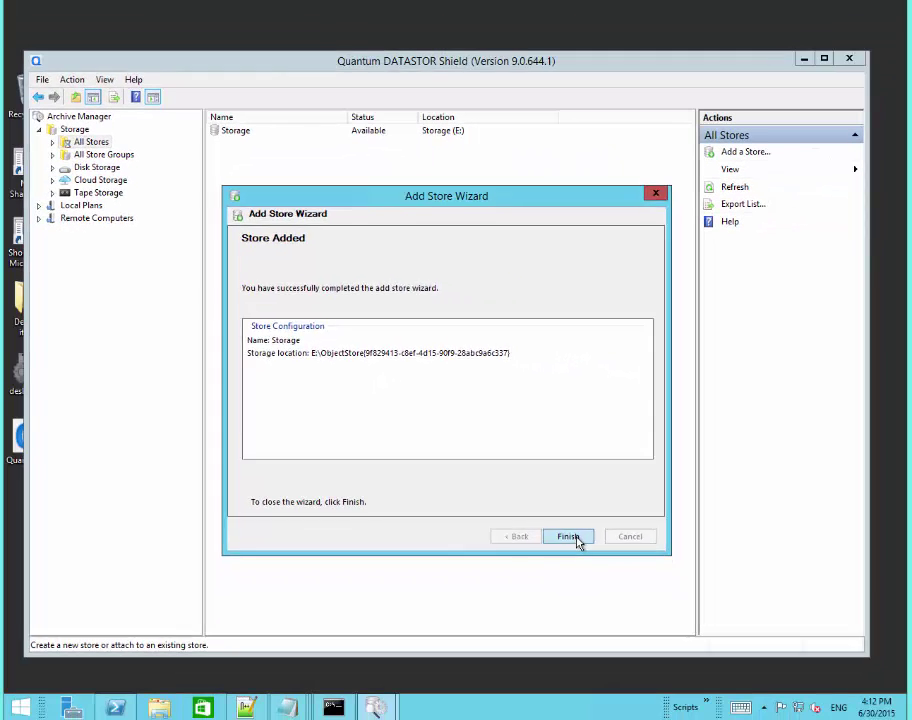
{"action": "left_click", "coordinate": [682, 669]}
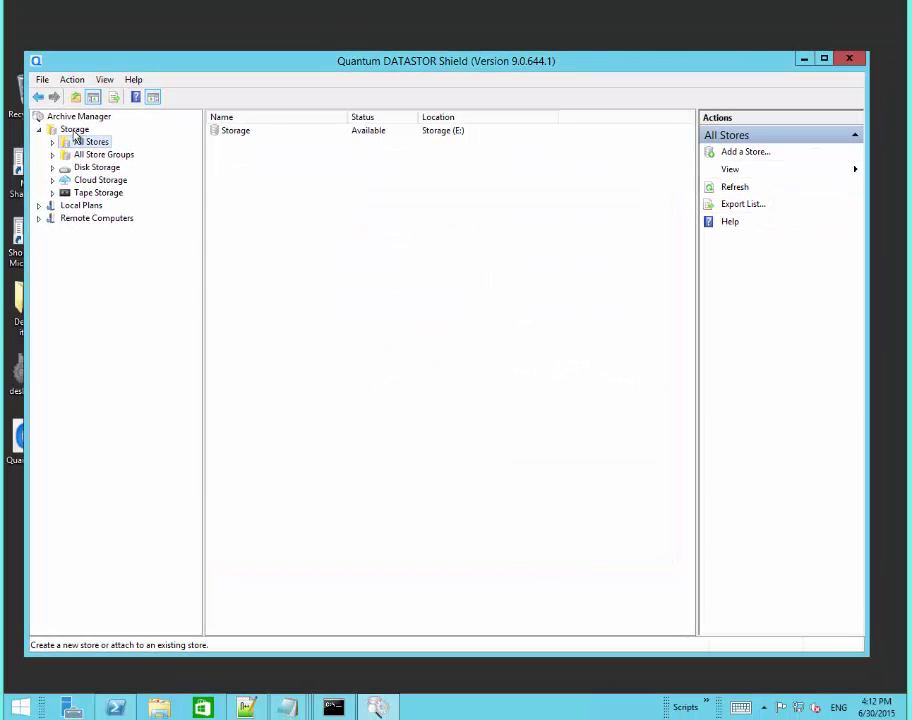
{"action": "left_click", "coordinate": [53, 143]}
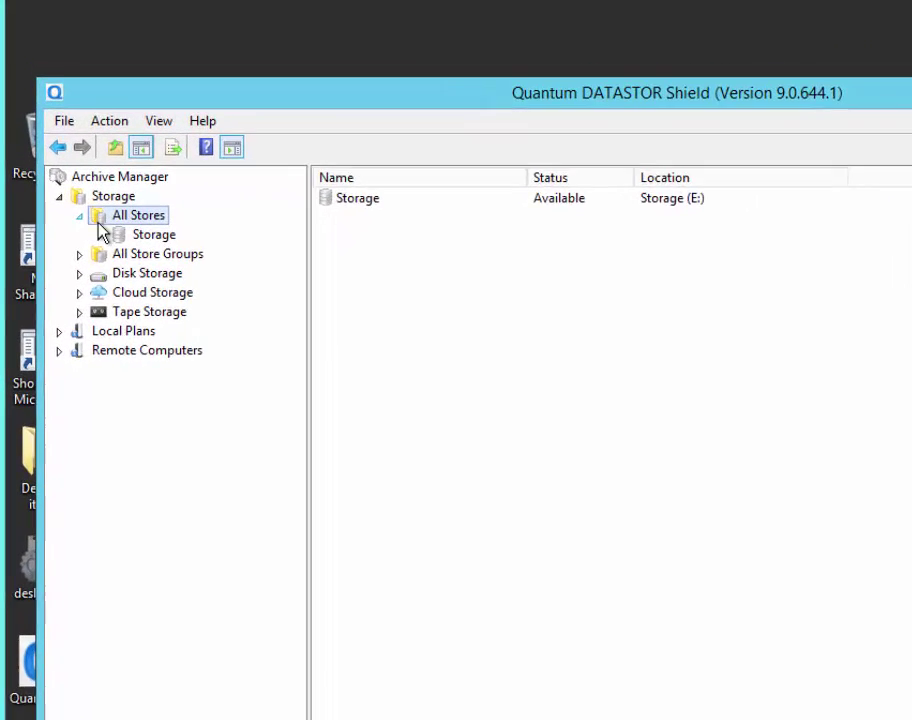
Start a new Files and Folders protection plan under Local Plans
{"action": "left_click", "coordinate": [130, 372]}
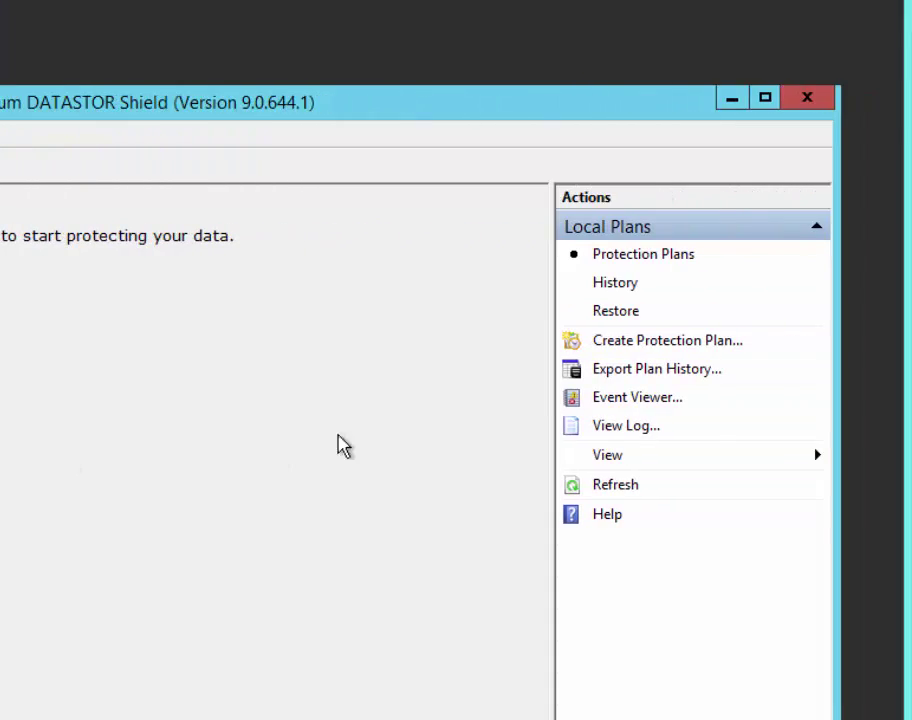
{"action": "left_click", "coordinate": [661, 350]}
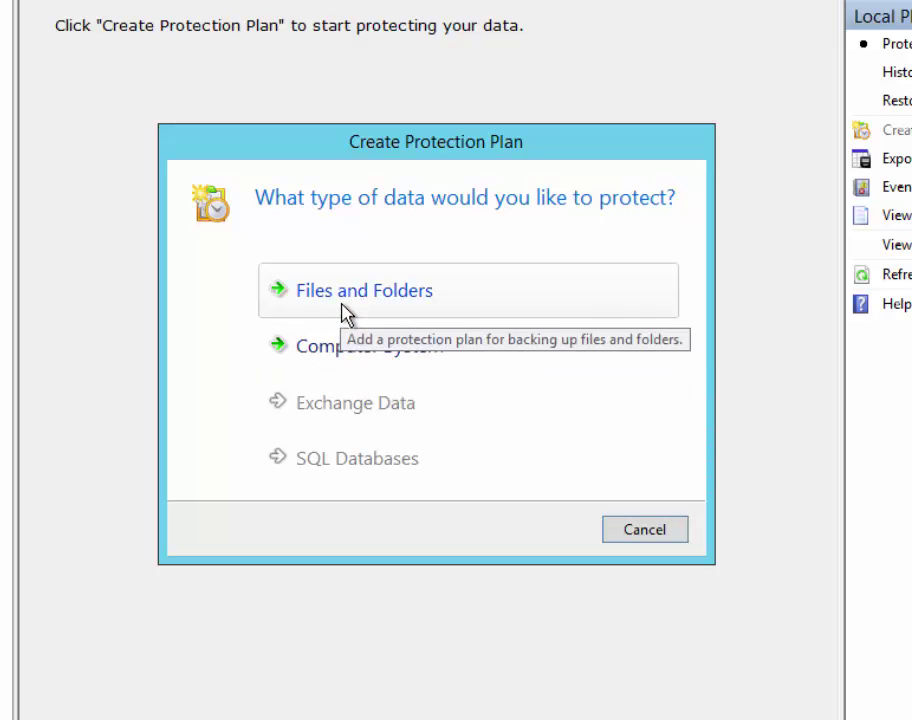
{"action": "left_click", "coordinate": [343, 313]}
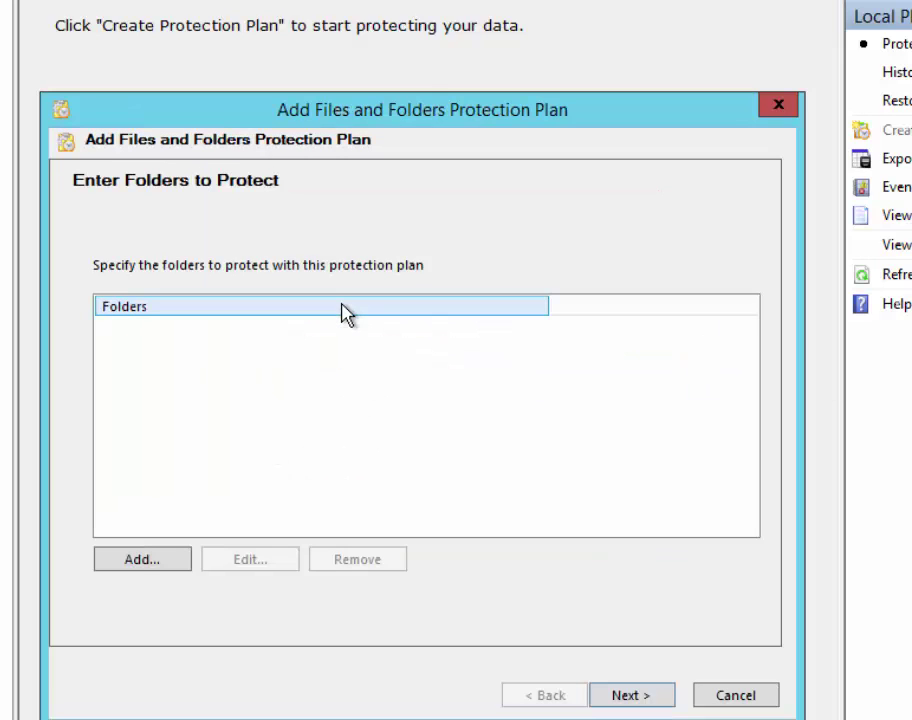
Add the C:\Users folder as the data to protect and continue to the destination choice
{"action": "left_click", "coordinate": [172, 563]}
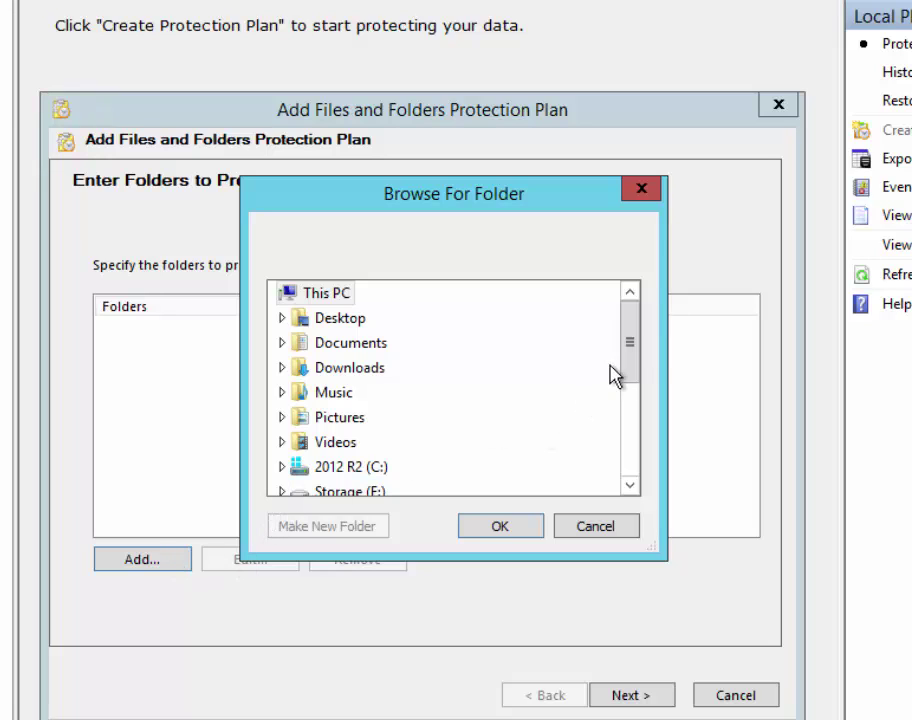
{"action": "left_click_drag", "start_coordinate": [627, 366], "coordinate": [630, 390]}
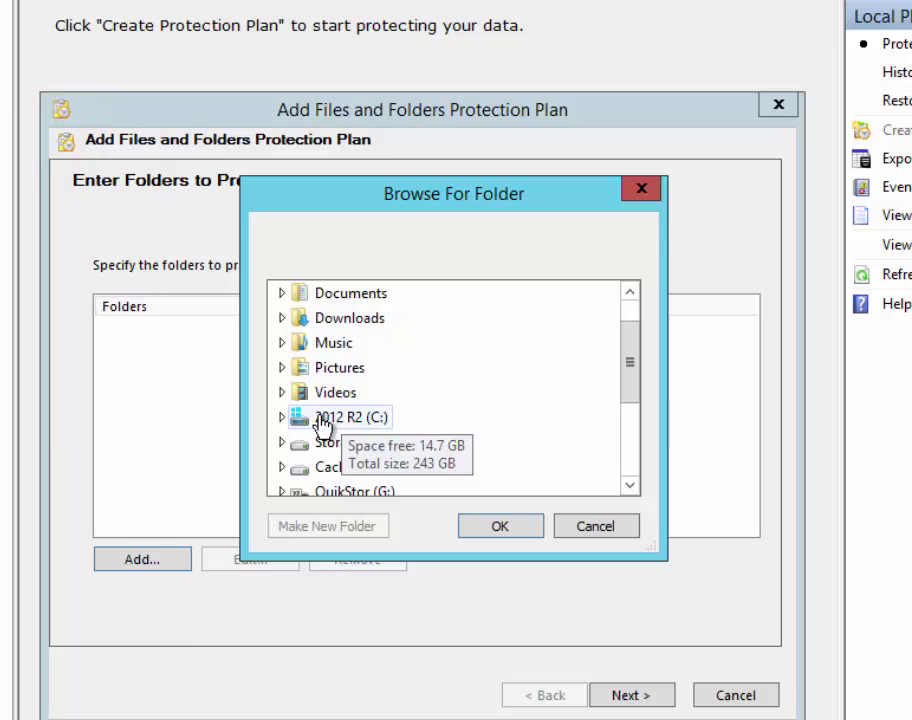
{"action": "left_click", "coordinate": [289, 419]}
{"action": "scroll", "coordinate": [372, 427], "scroll_direction": "down", "scroll_amount": 4}
{"action": "double_click", "coordinate": [350, 432]}
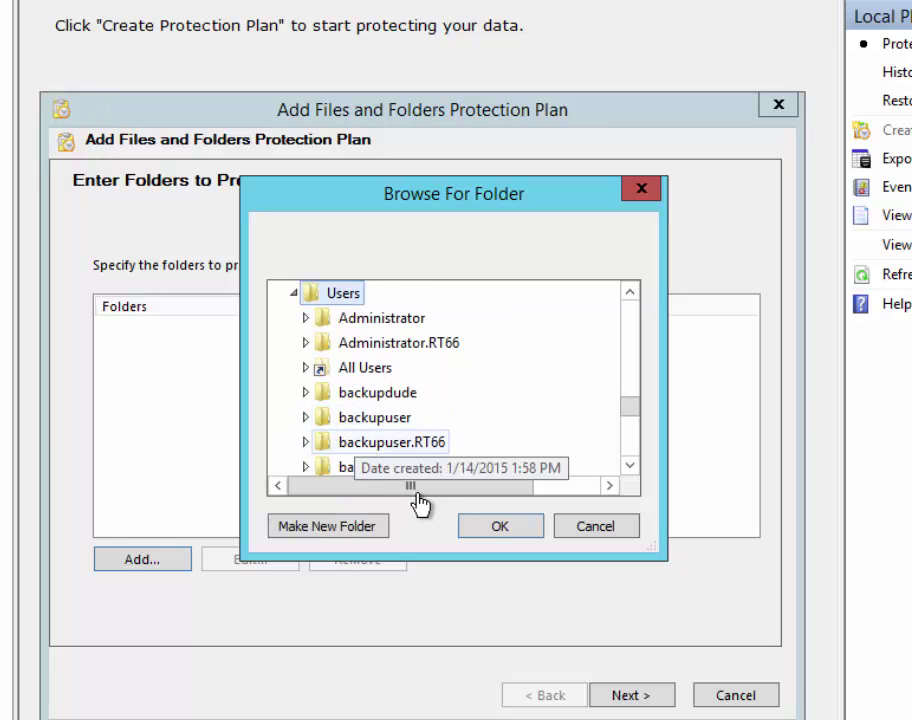
{"action": "left_click", "coordinate": [486, 527]}
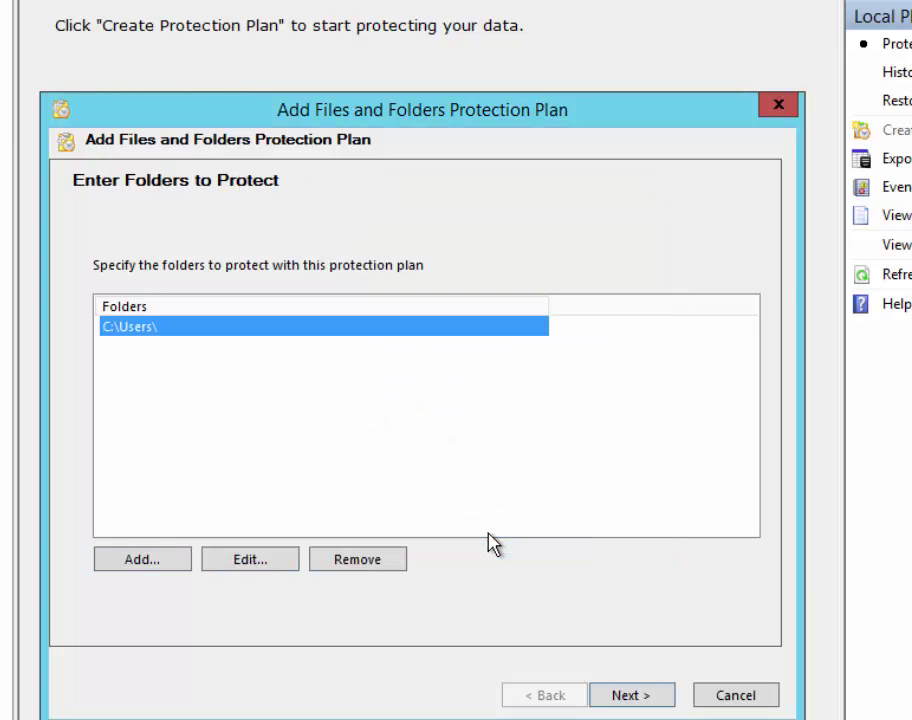
{"action": "key", "text": "Return"}
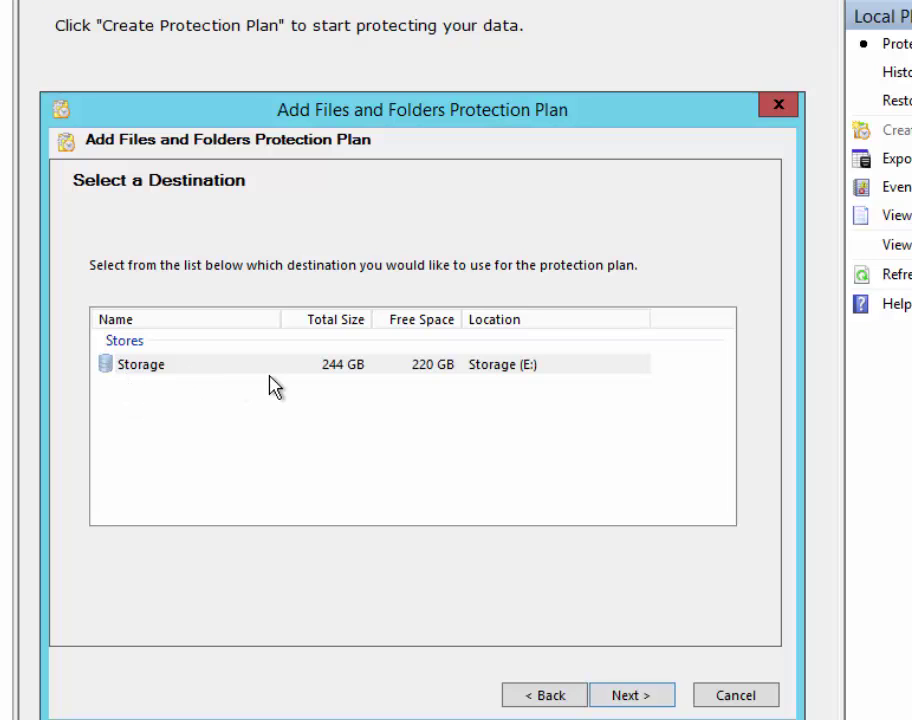
Use the Storage store as the destination and name the protection plan Local User folder
{"action": "left_click", "coordinate": [630, 696]}
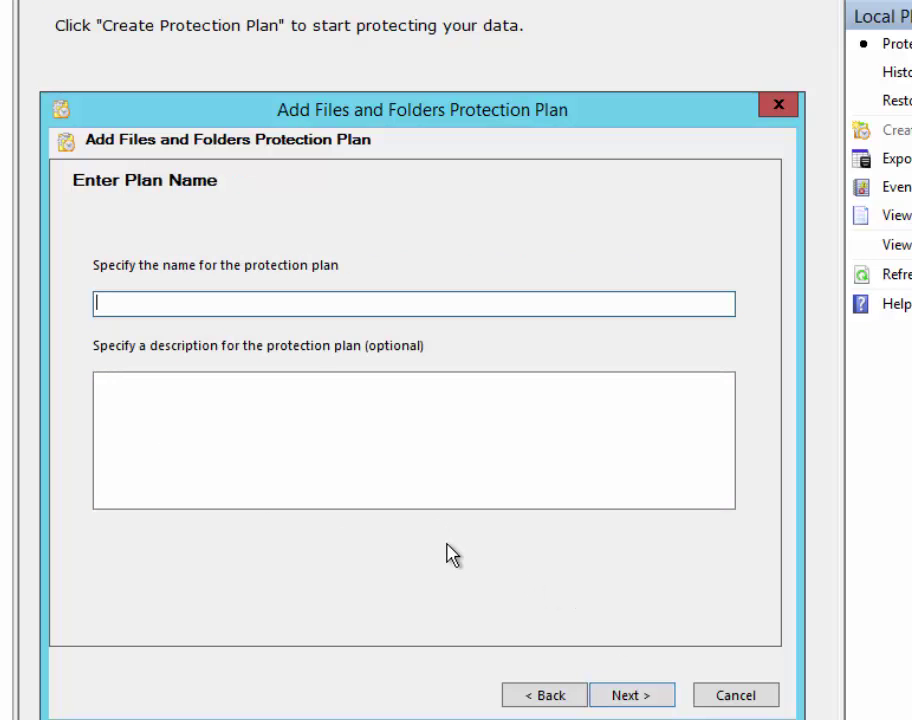
{"action": "type", "text": "Local Us"}
{"action": "left_click", "coordinate": [633, 695]}
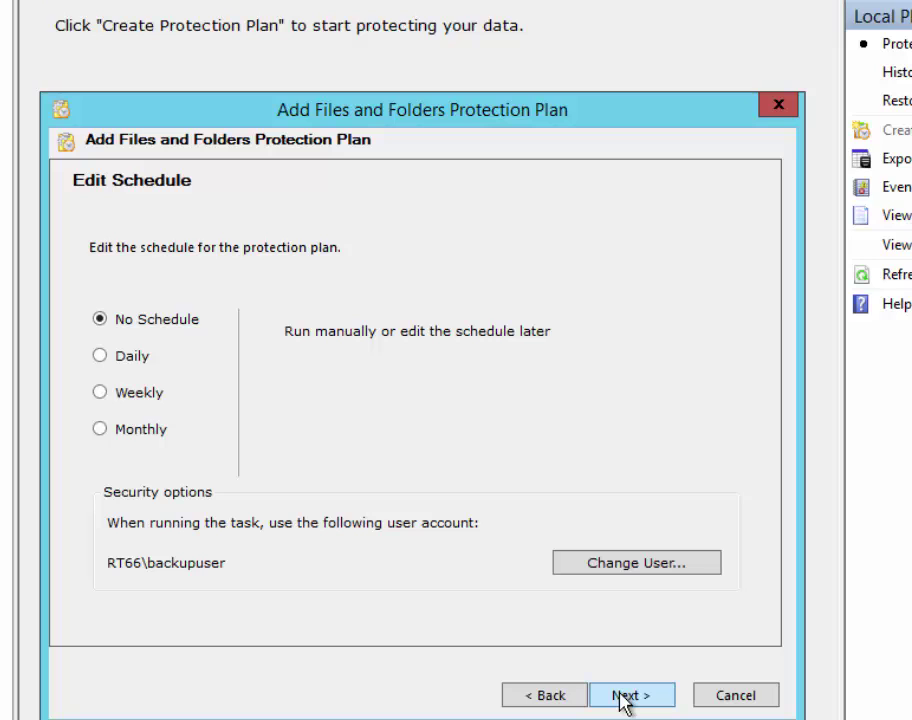
Schedule the protection plan to run daily at 7:00 PM and complete the wizard
{"action": "left_click", "coordinate": [100, 357]}
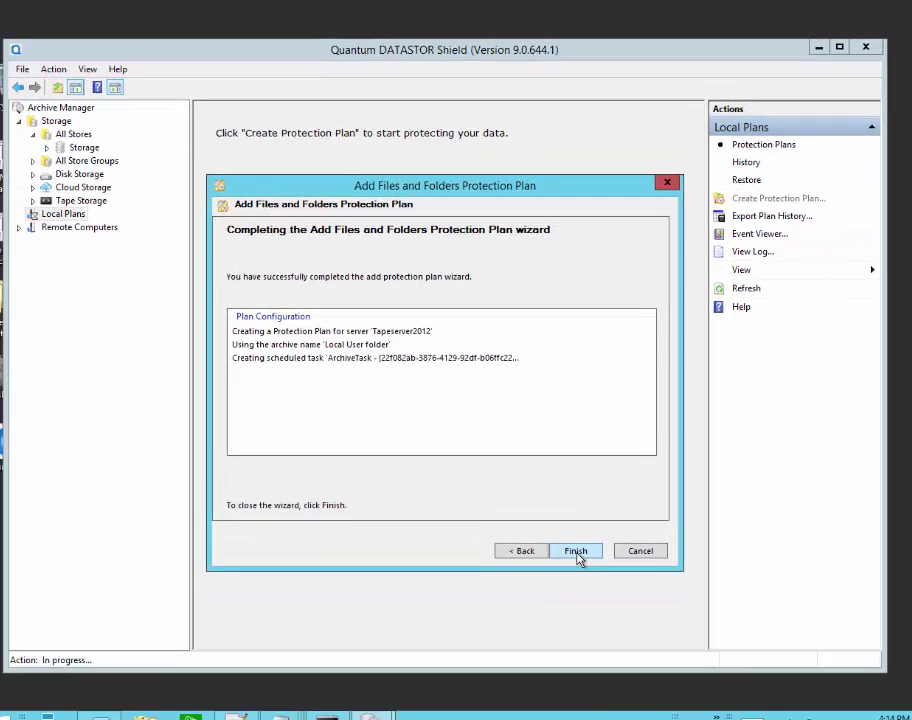
{"action": "left_click", "coordinate": [578, 554]}
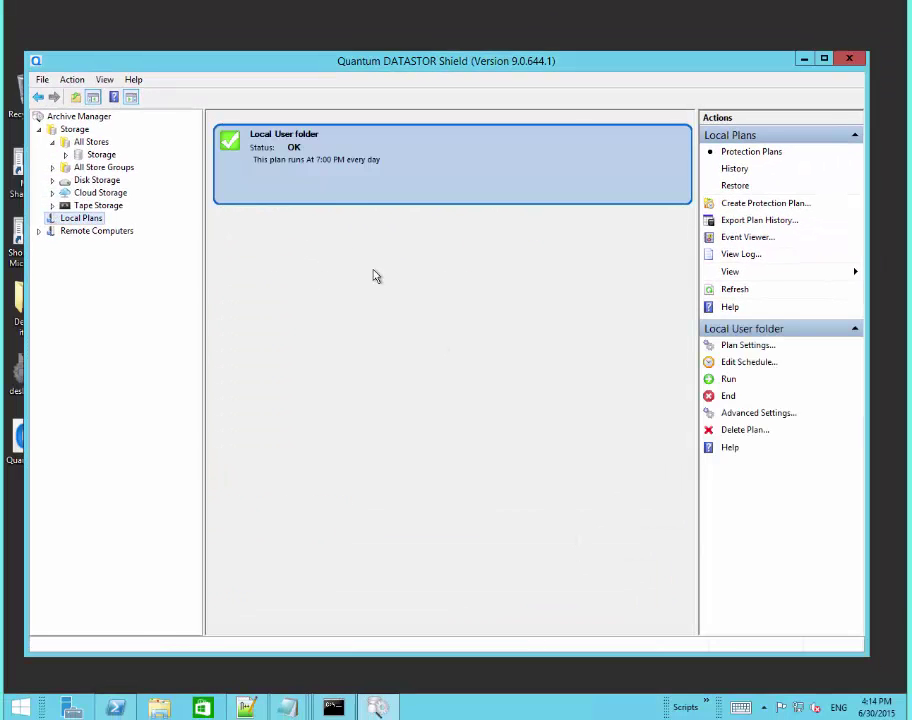